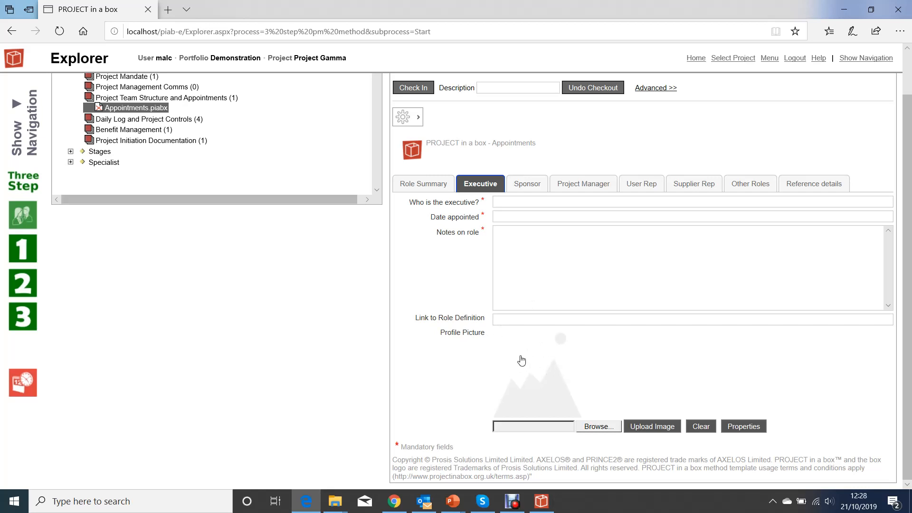
- Upload woman-1254453_640.jpg from the example files folder as the executive's profile picture
click(601, 427)
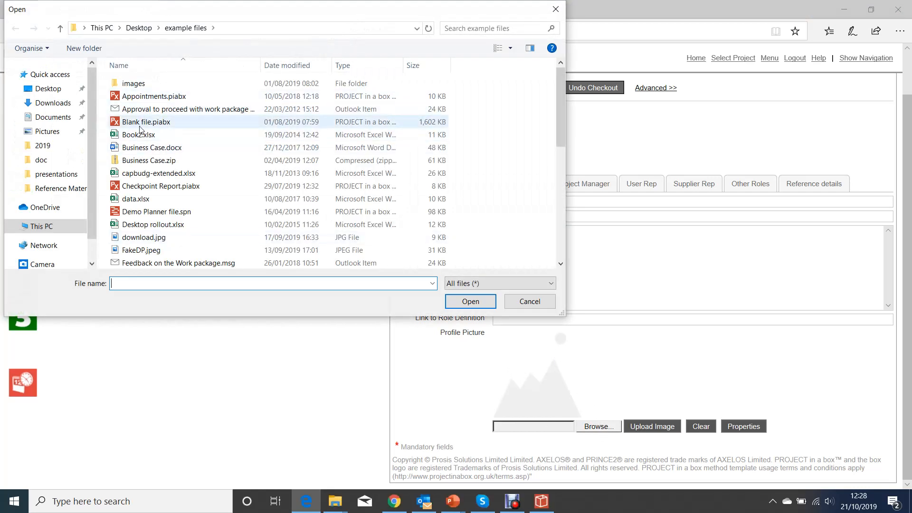
scroll(140, 142, down, 7)
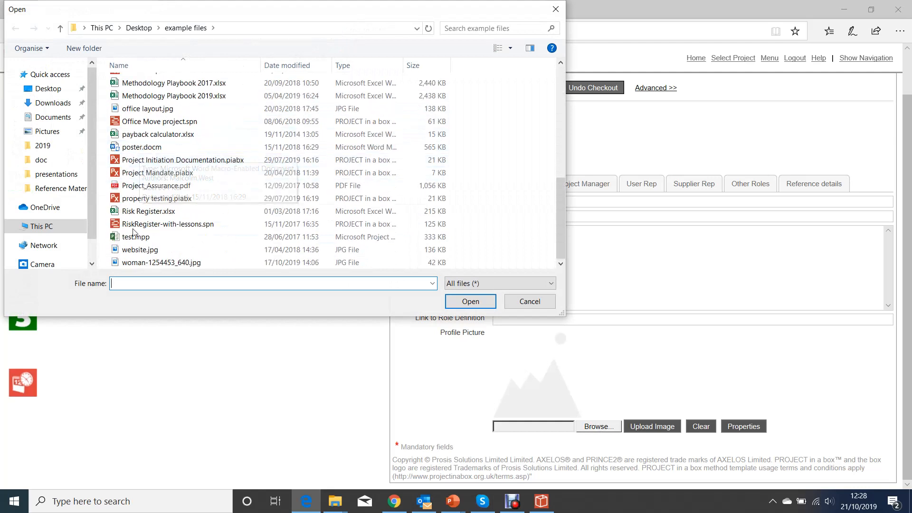
click(142, 262)
click(470, 300)
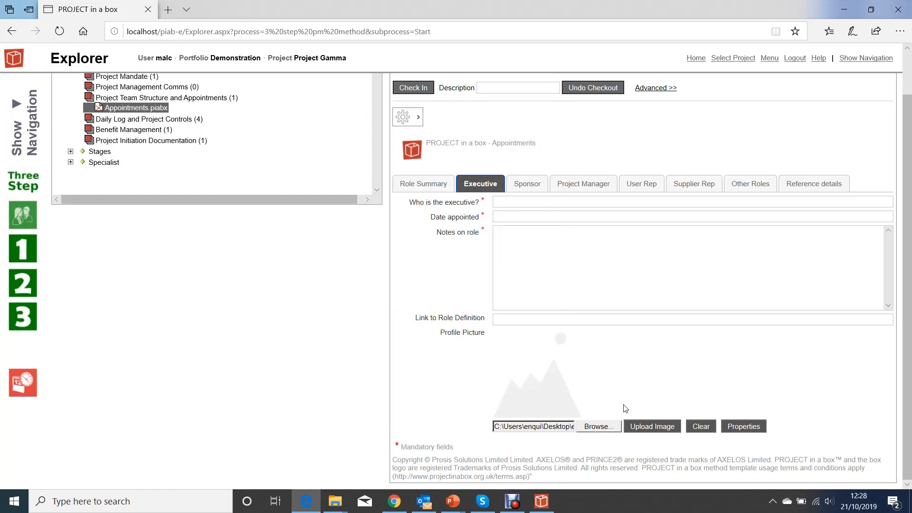
click(644, 426)
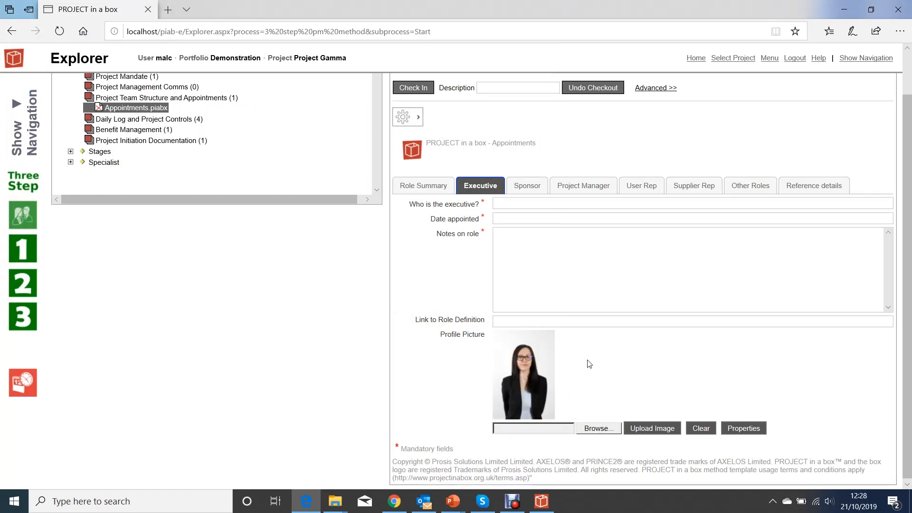
- Enter sample text in the Executive section and check in the Appointments file
text(Z,V,Zlskd)
click(522, 204)
click(525, 235)
click(418, 119)
scroll(434, 164, up, 1)
click(415, 137)
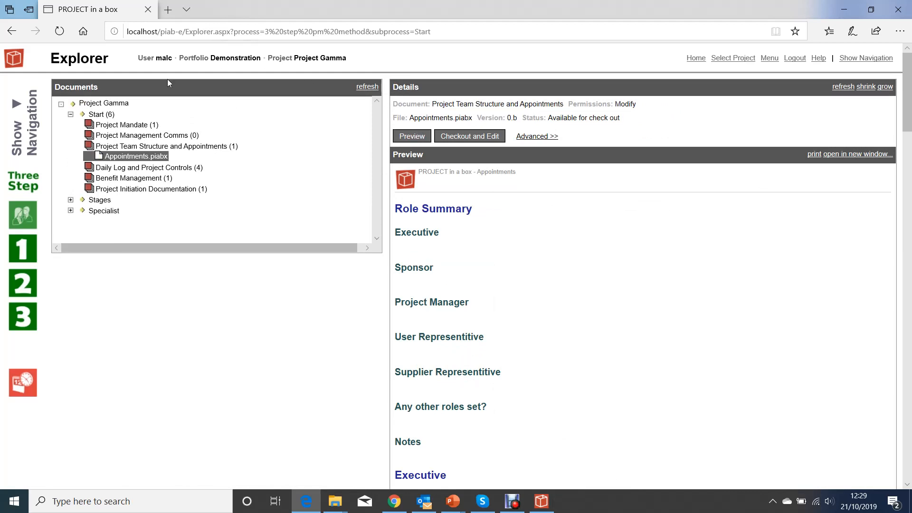
- Check out Project Mandate.piabx for editing and look through its Reference details, Introduction, Outline Business Case and Interested Parties sections
click(131, 125)
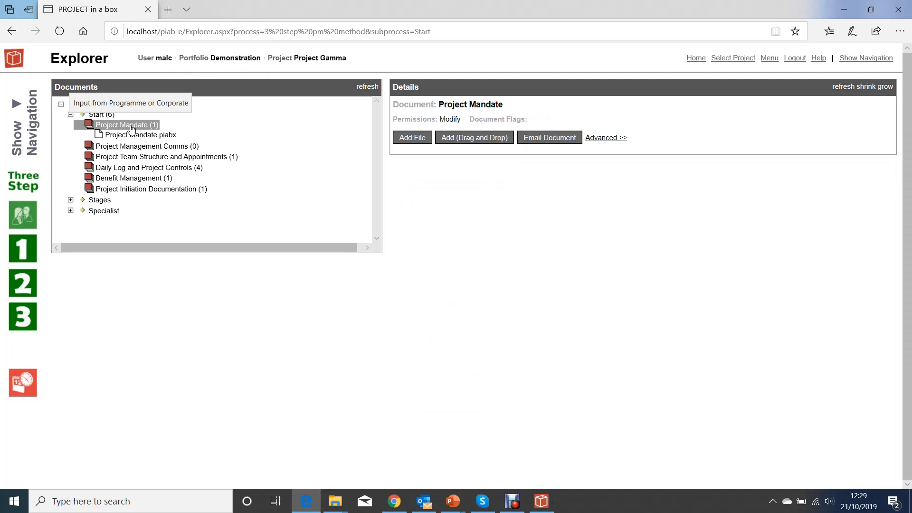
click(132, 136)
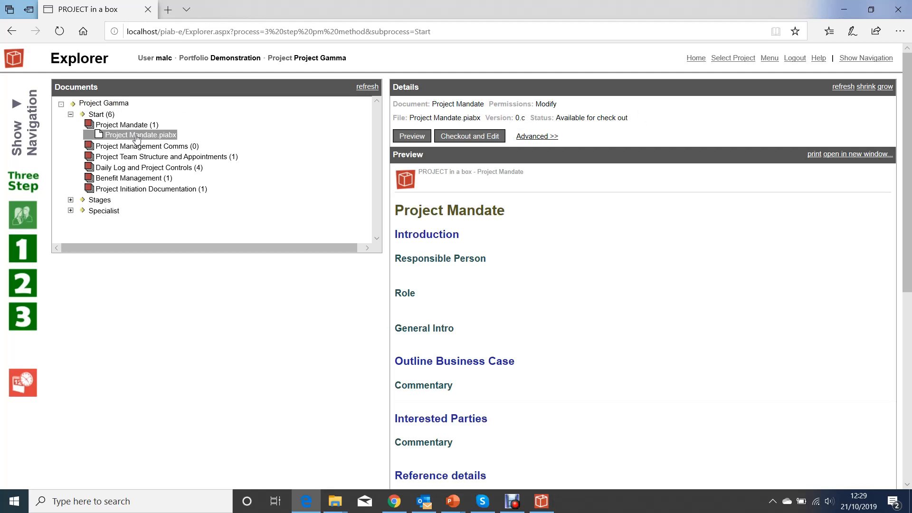
click(465, 136)
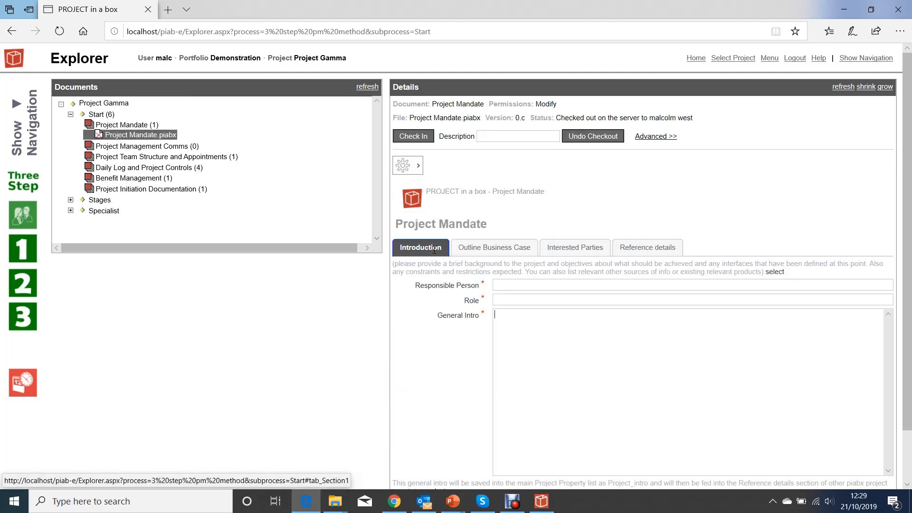
click(669, 249)
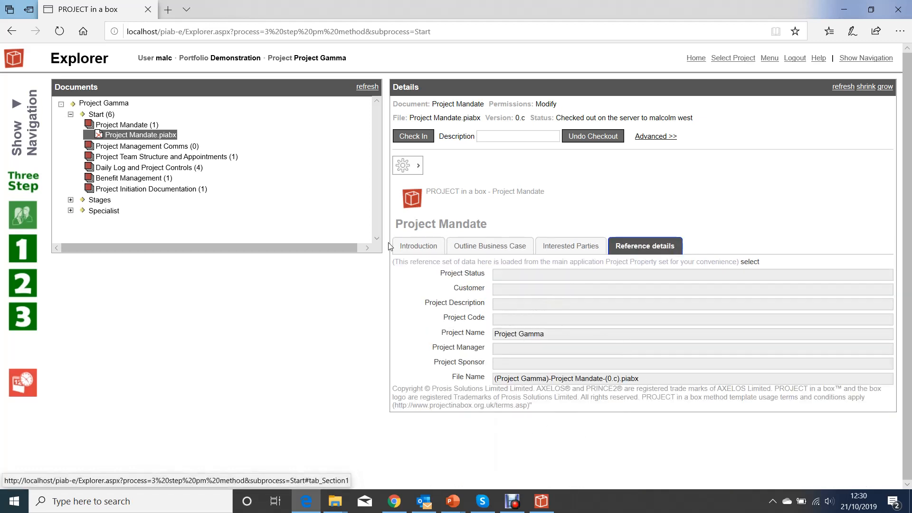
click(408, 248)
click(523, 248)
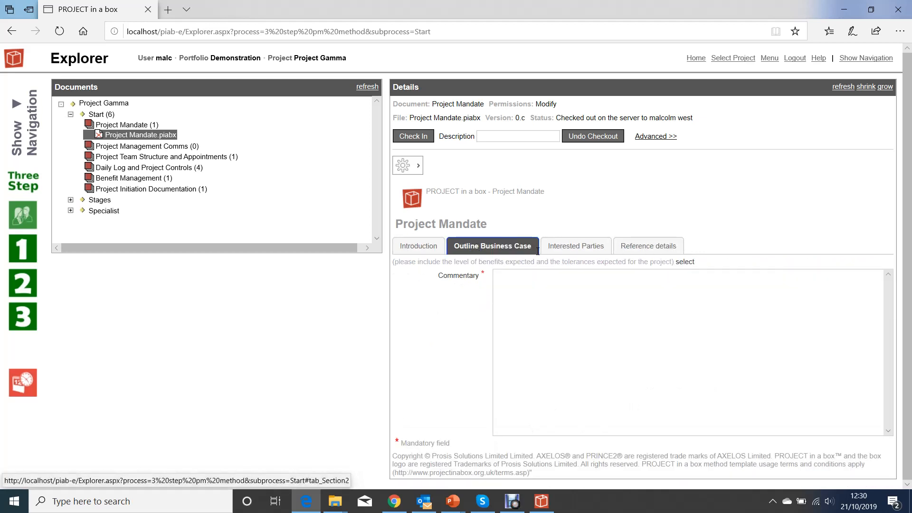
click(568, 247)
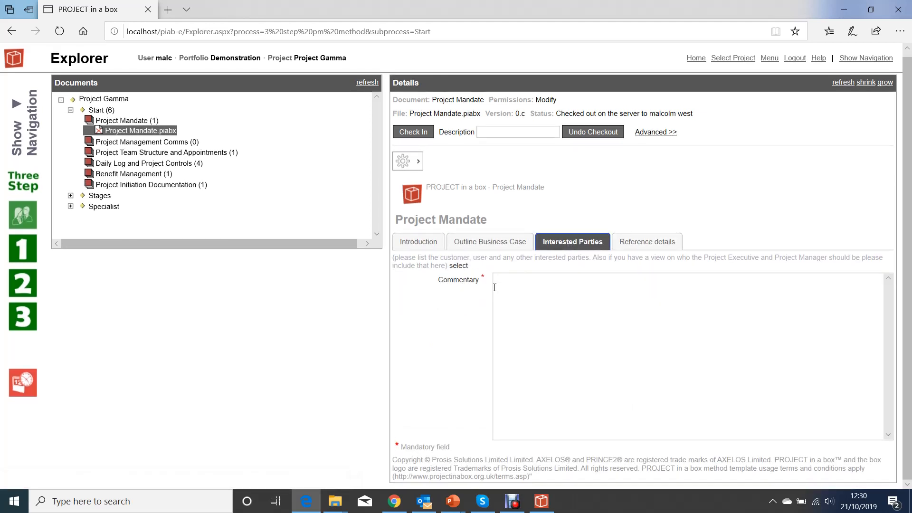
- Duplicate the Introduction section of the Project Mandate and show the copy
click(440, 243)
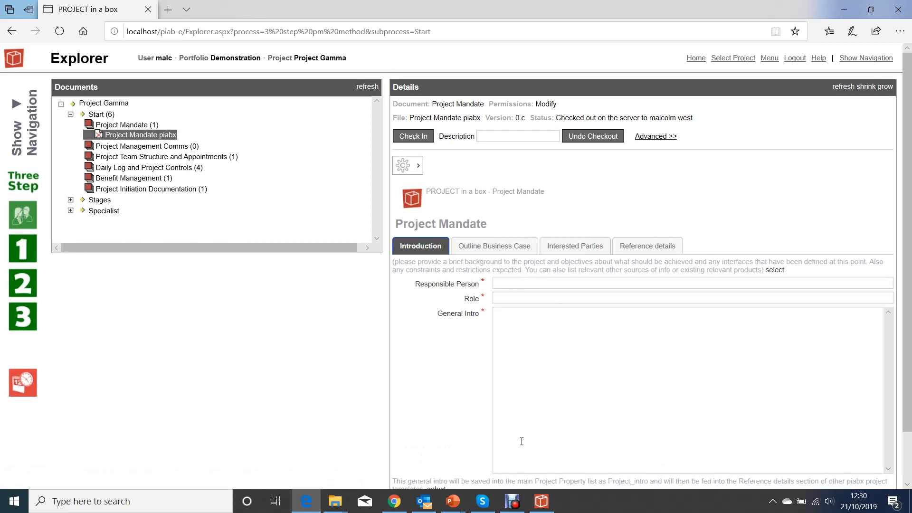
click(418, 166)
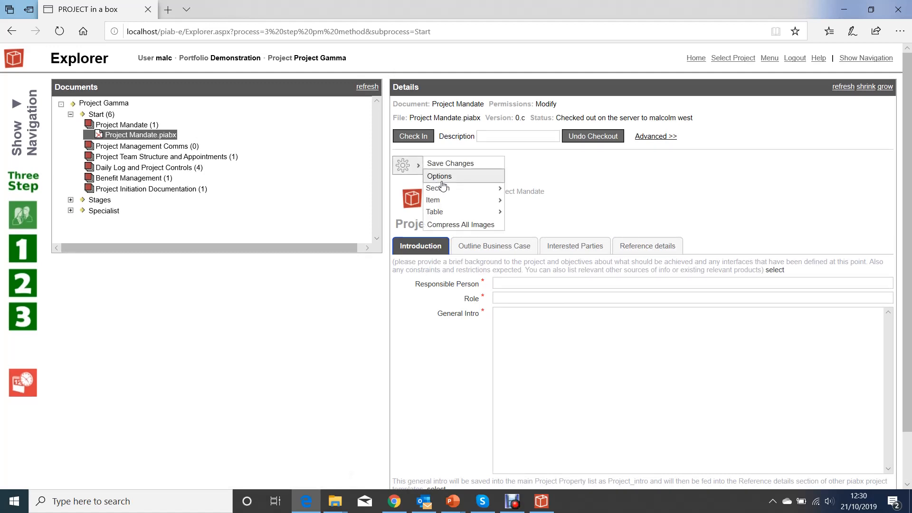
mouse_move(444, 190)
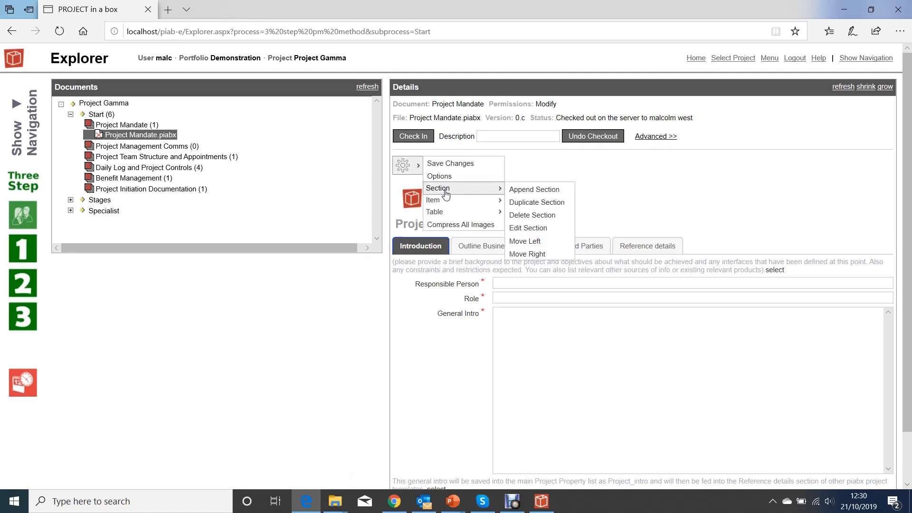
click(532, 206)
click(418, 247)
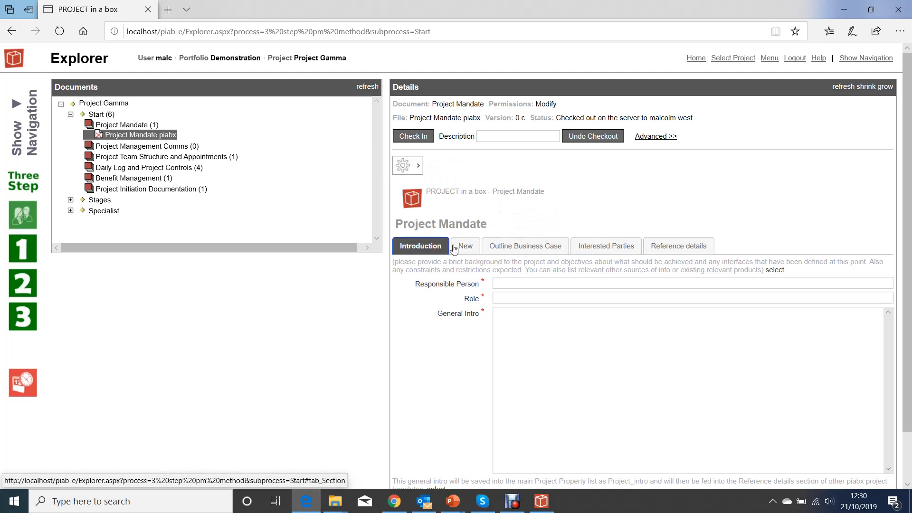
click(464, 246)
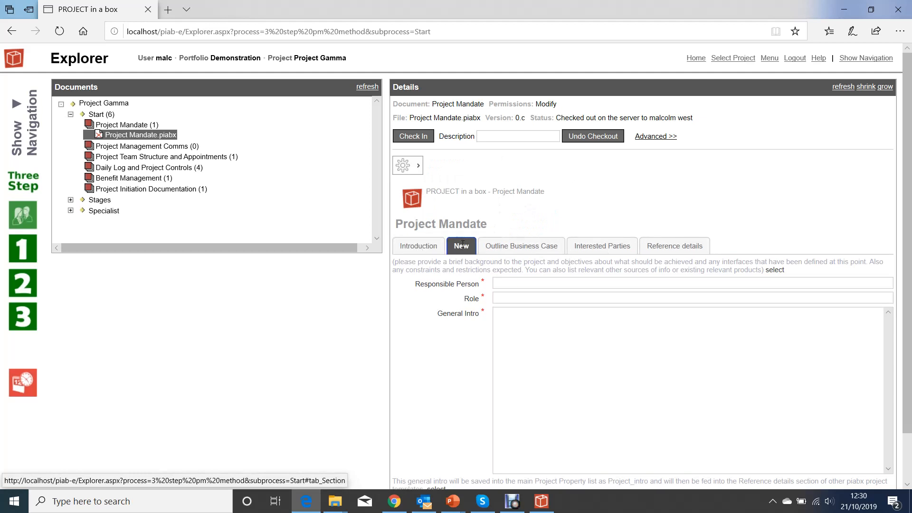
- Edit the Responsible Person item in the duplicated section and set its type to Date
click(508, 281)
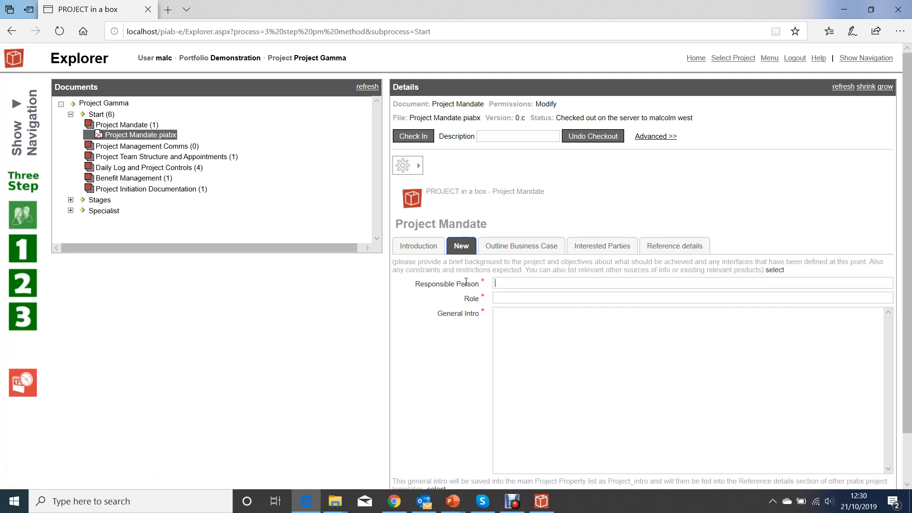
click(412, 166)
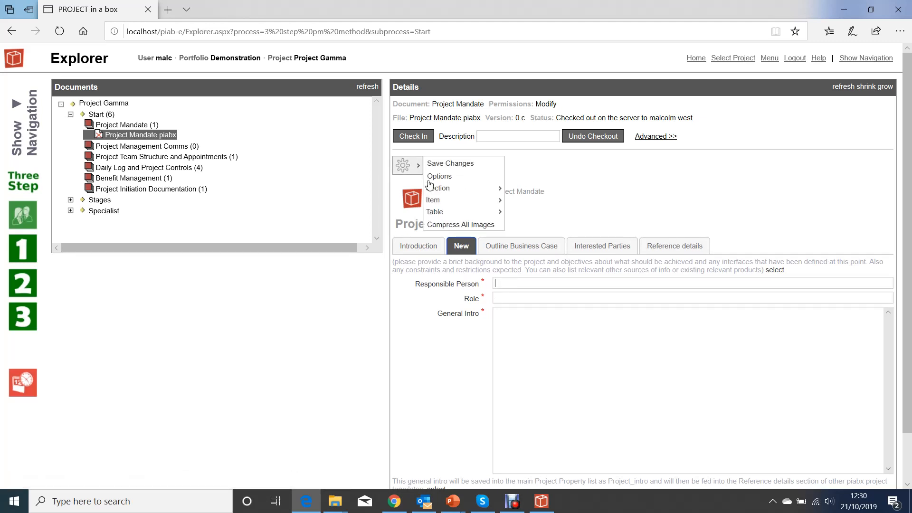
mouse_move(445, 203)
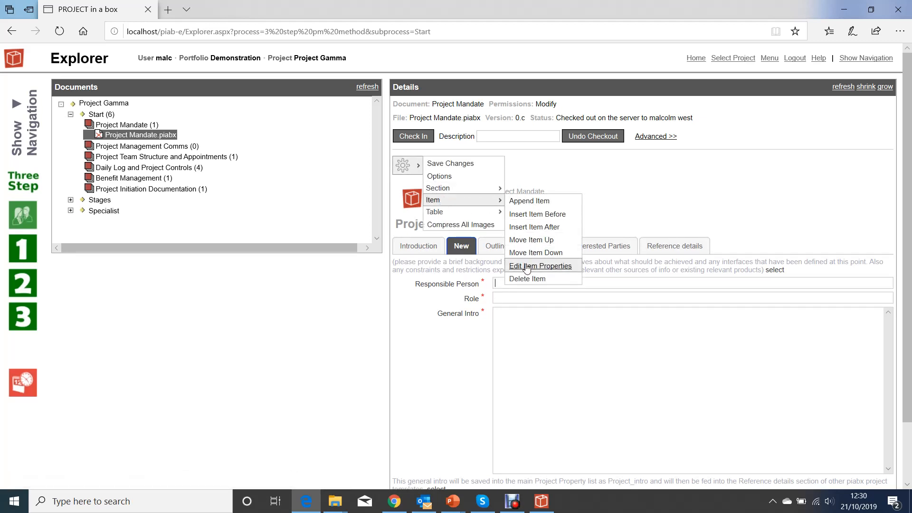
click(525, 266)
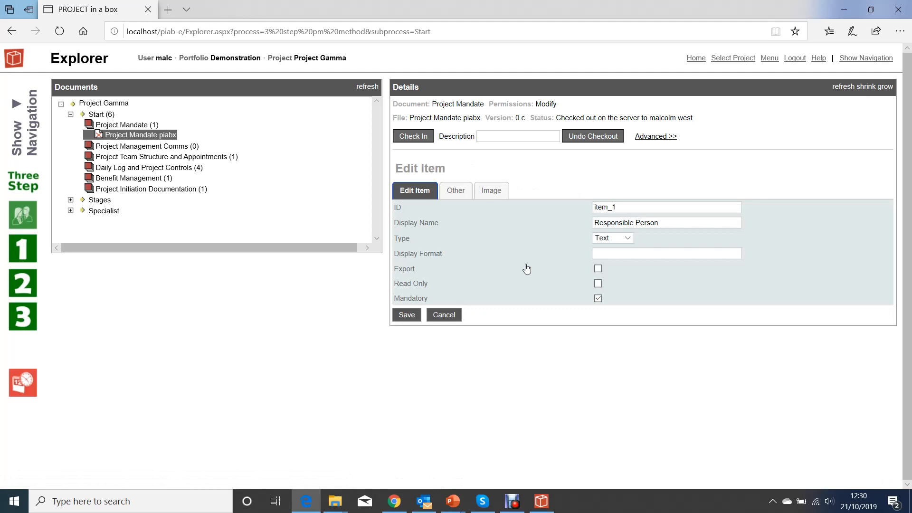
click(628, 238)
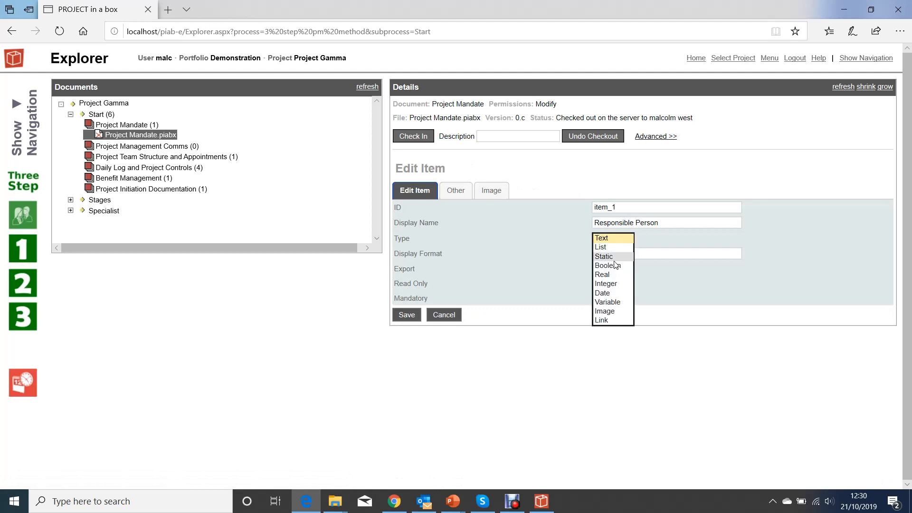
click(606, 293)
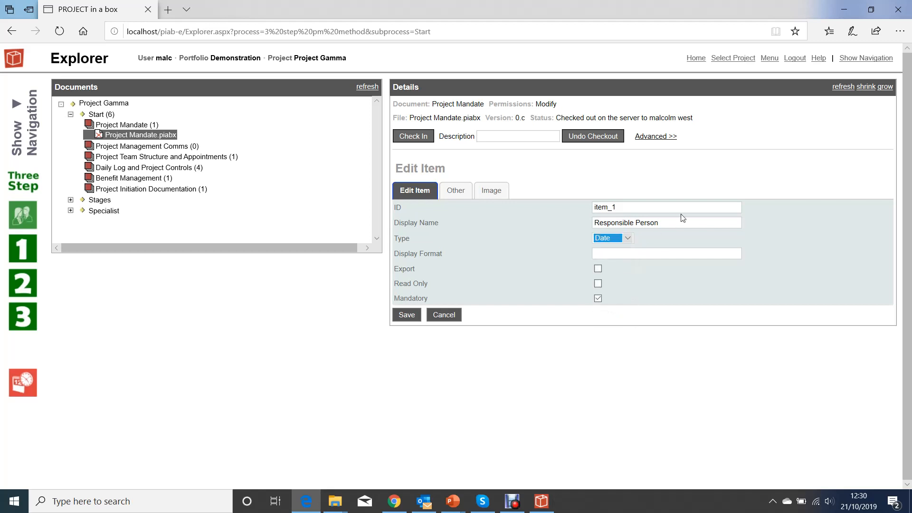
- Set the item's display name to DATE FIELD, save it and try out its date picker
triple_click(671, 222)
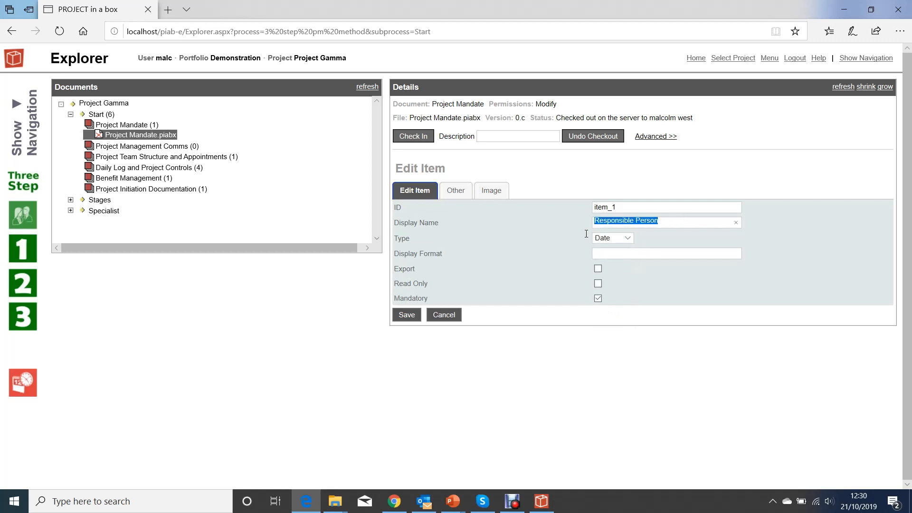
text(DATE FILED)
key(BackSpace)
key(BackSpace)
key(BackSpace)
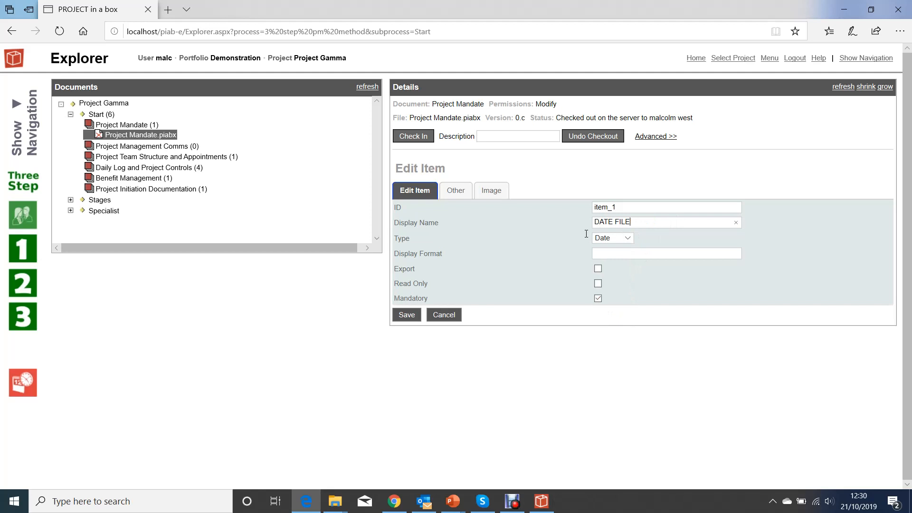
text(ELD)
click(406, 315)
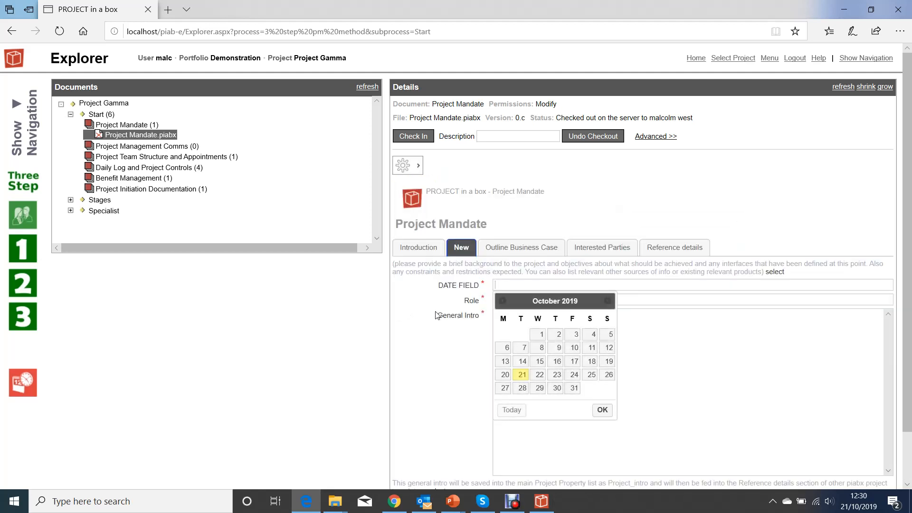
click(757, 348)
click(526, 286)
click(668, 344)
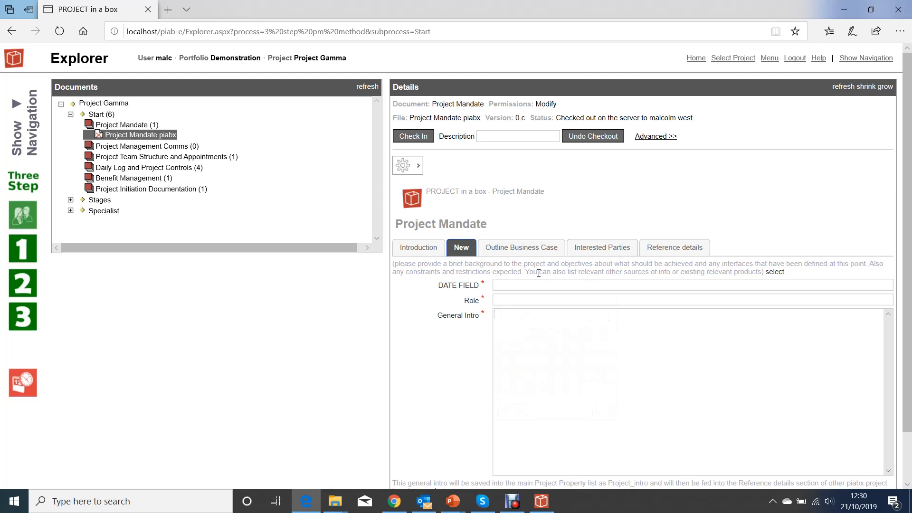
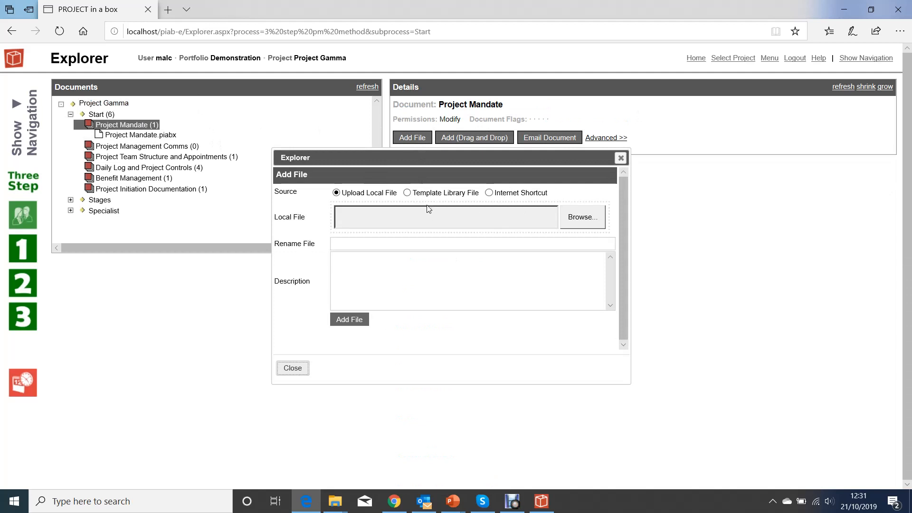
- Add Blank file.piabx from the template library to the Project Mandate document
click(407, 192)
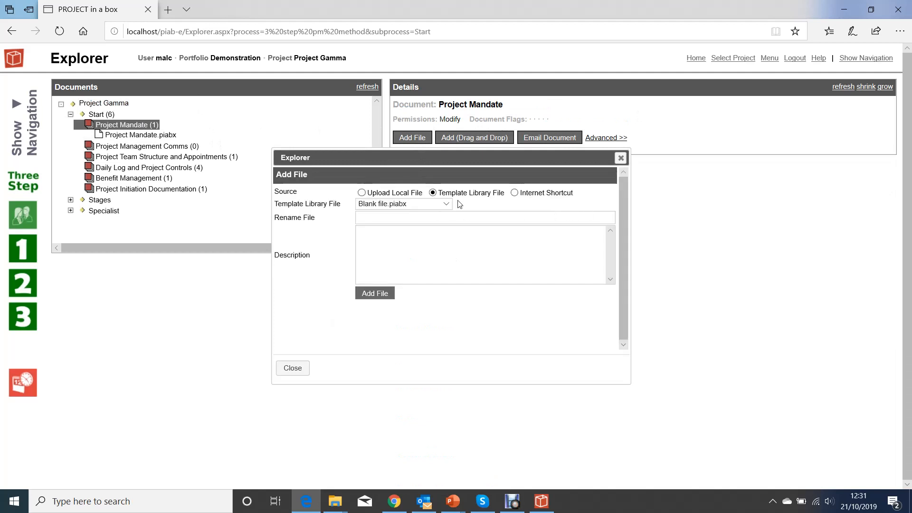
click(377, 295)
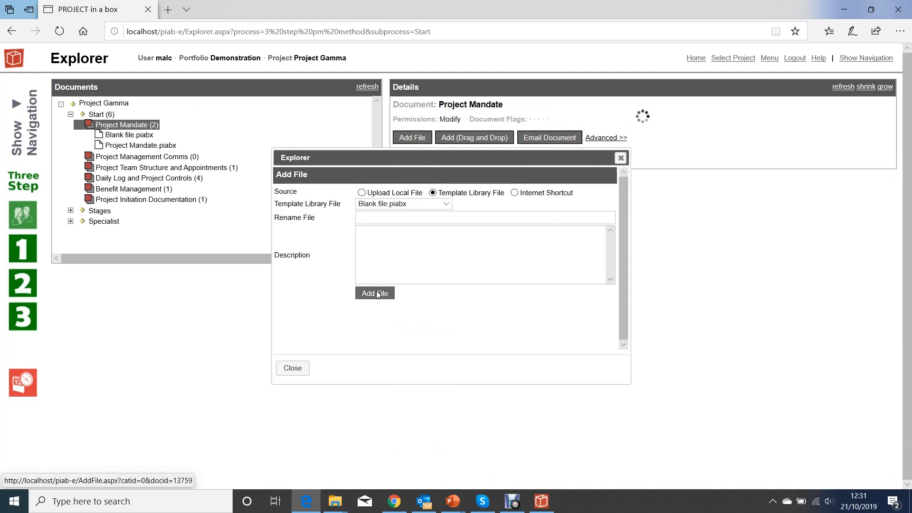
click(297, 370)
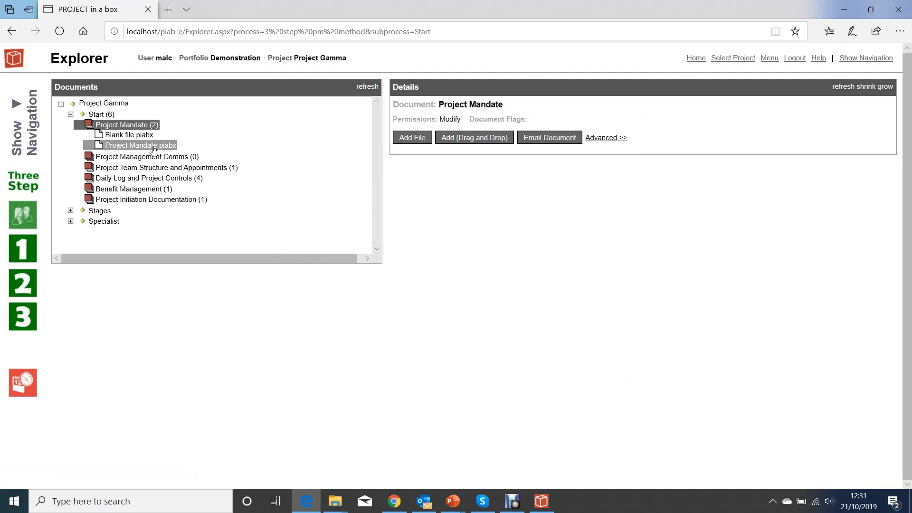
- Check out Blank file.piabx for editing and look through its two blank topic sections and the completion guidance
click(143, 135)
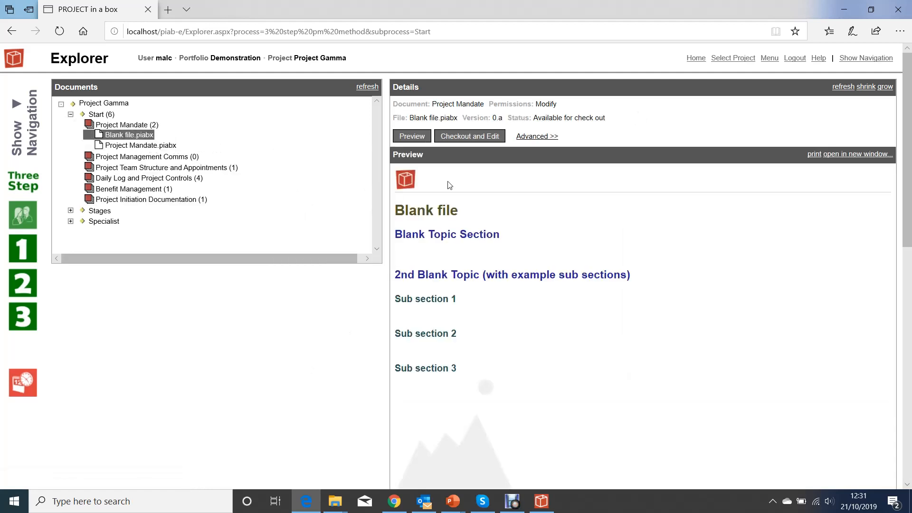
click(468, 140)
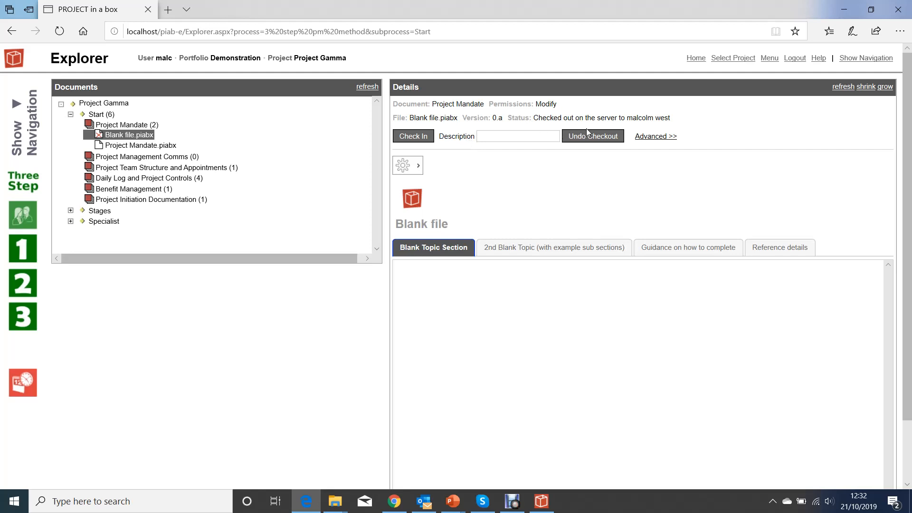
scroll(526, 218, down, 2)
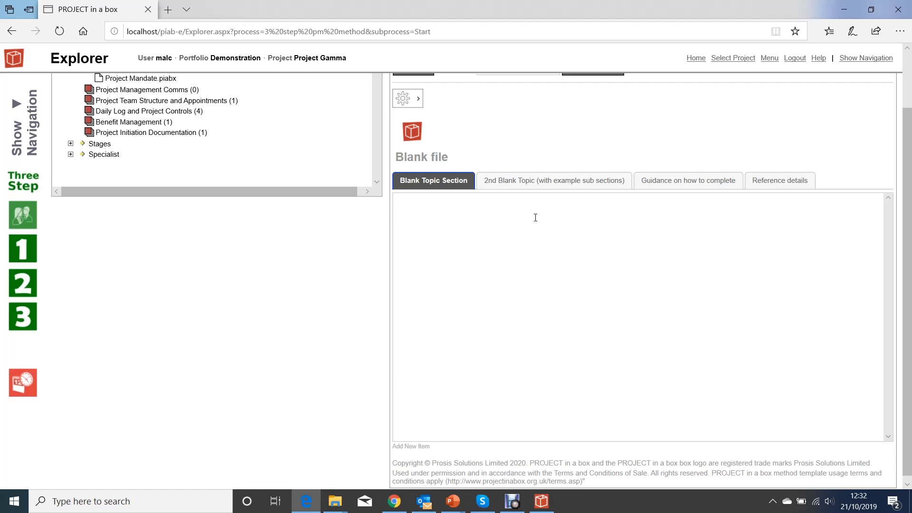
scroll(535, 217, up, 2)
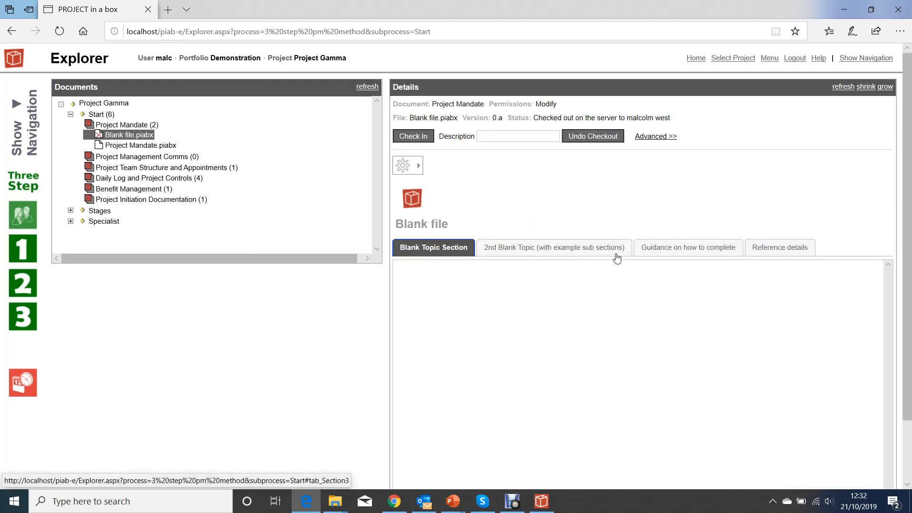
click(592, 252)
click(675, 248)
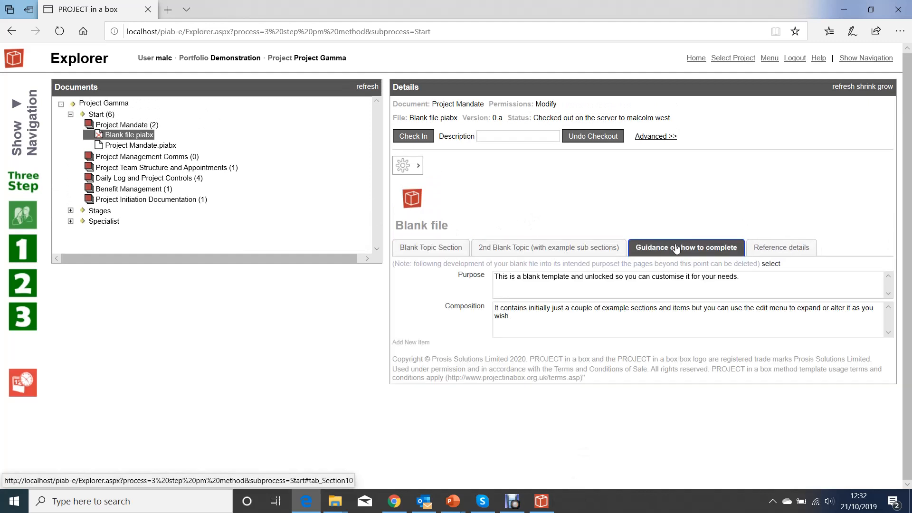
- Append two new items to the Blank Topic Section of Blank file.piabx
click(412, 248)
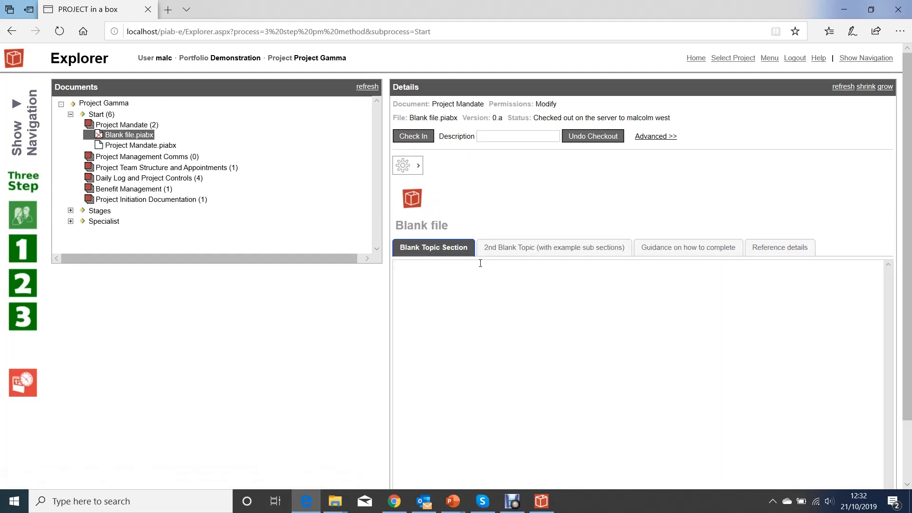
scroll(480, 263, down, 2)
scroll(481, 264, up, 2)
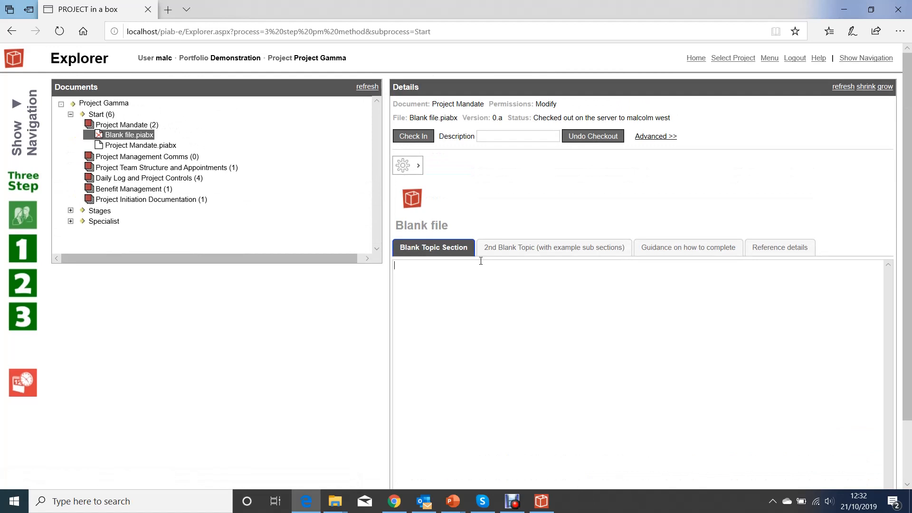
click(412, 164)
mouse_move(456, 204)
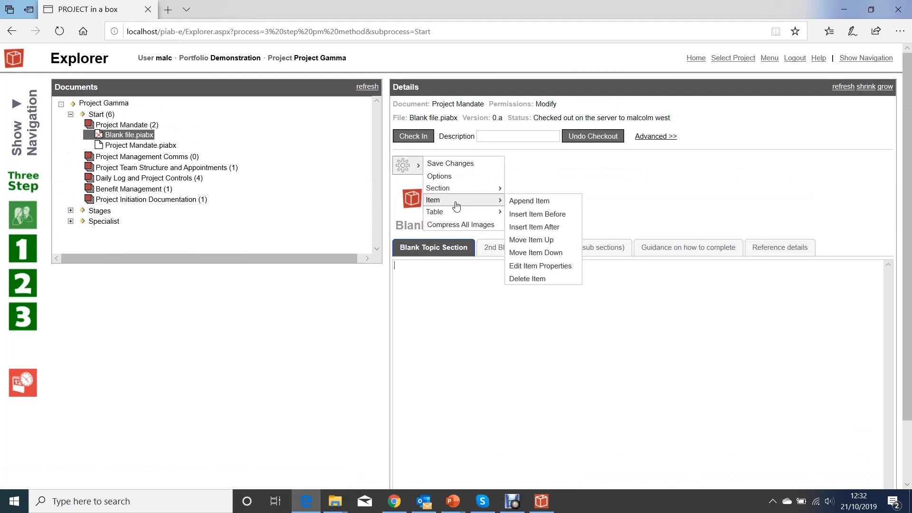
click(533, 203)
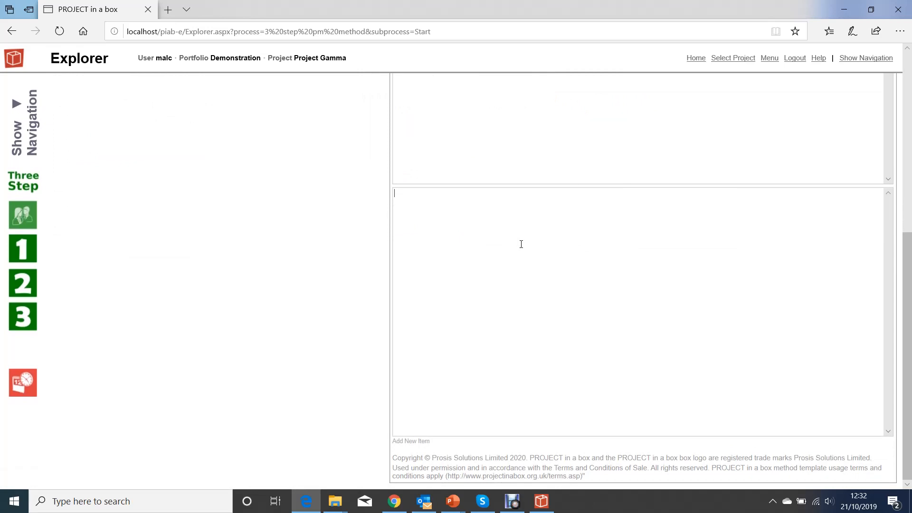
click(412, 441)
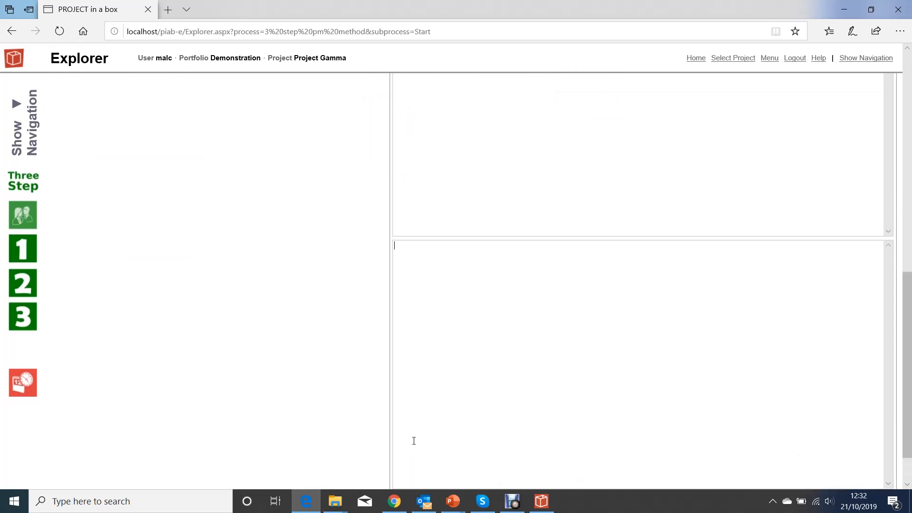
right_click(480, 288)
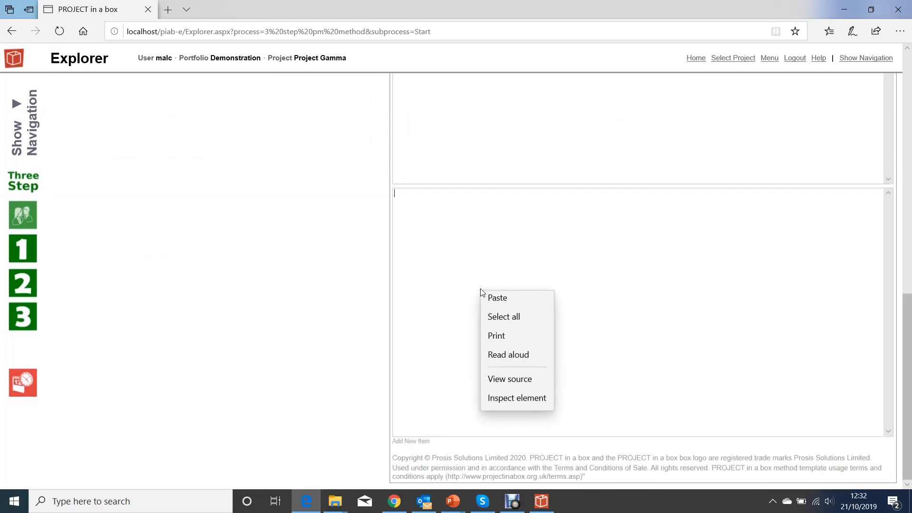
click(467, 277)
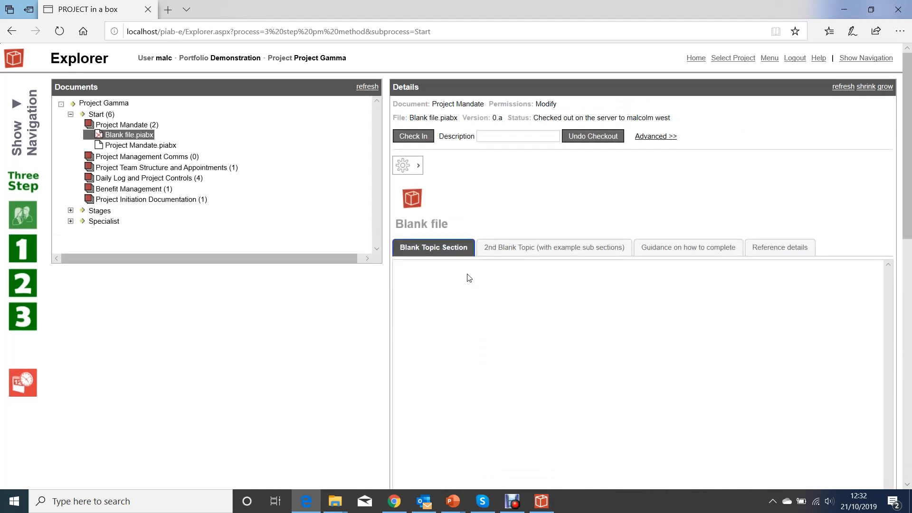
- Set the type of the last item in the Blank Topic Section to Image and save it
click(418, 167)
mouse_move(438, 204)
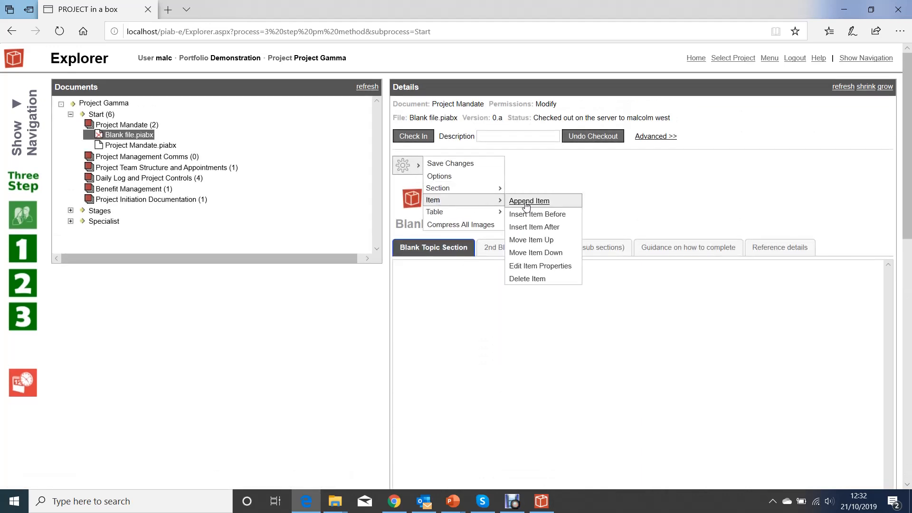
click(538, 269)
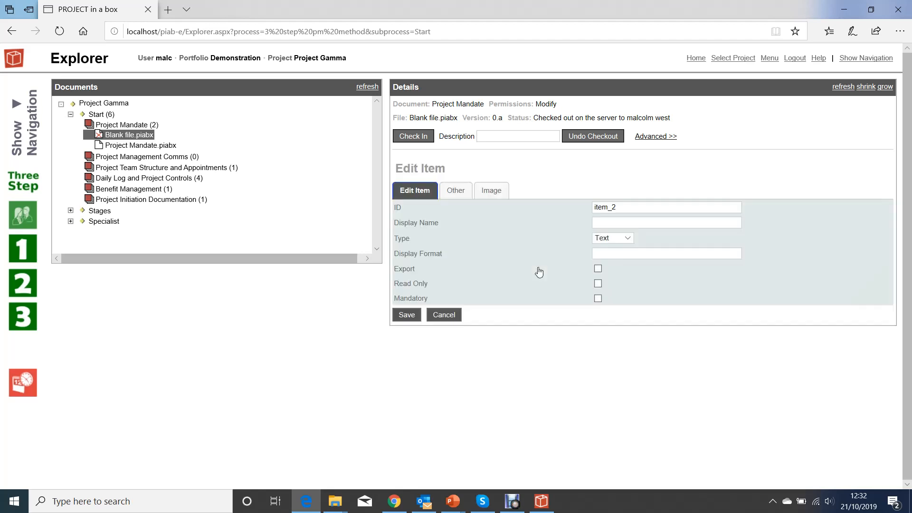
click(629, 238)
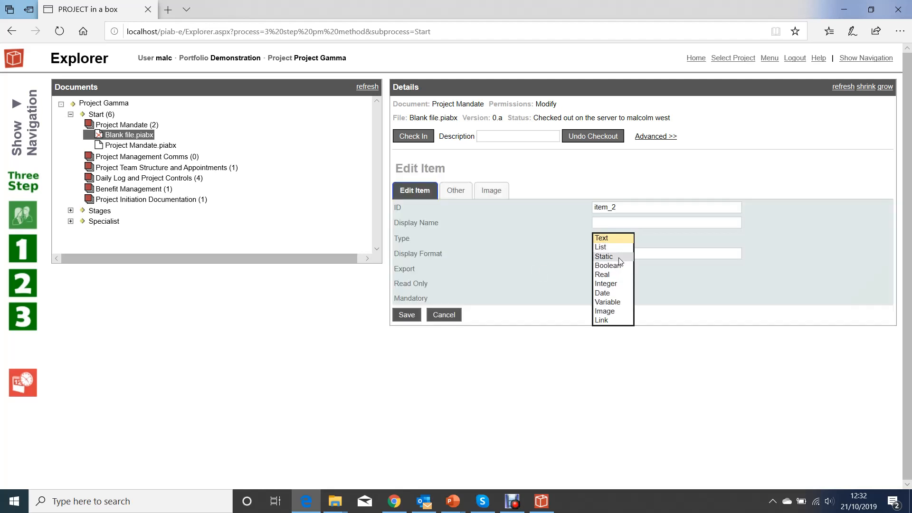
click(608, 312)
click(402, 315)
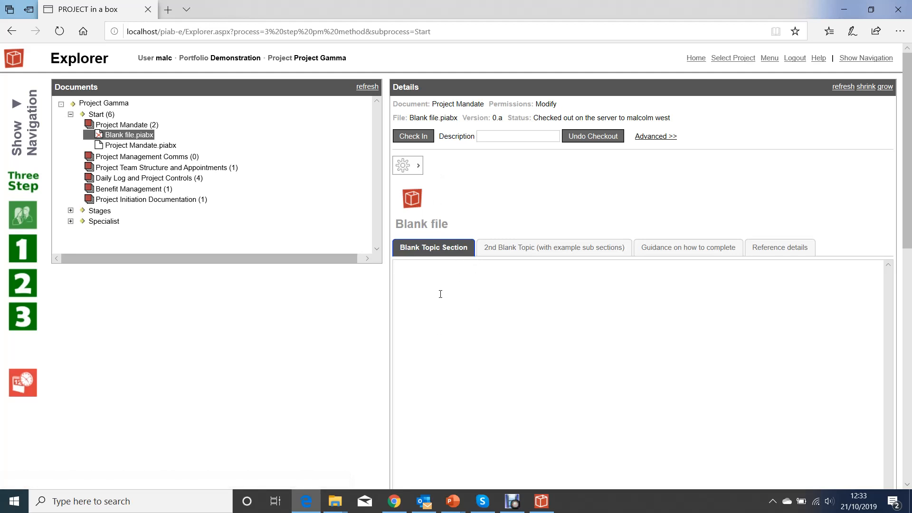
- Enter "show this" in the section's first text item and check in Blank file.piabx
text(show this)
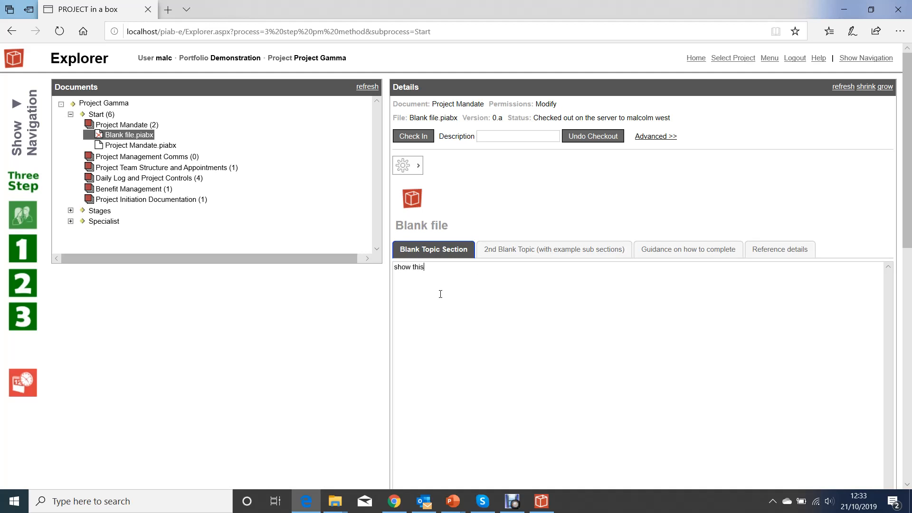
click(415, 137)
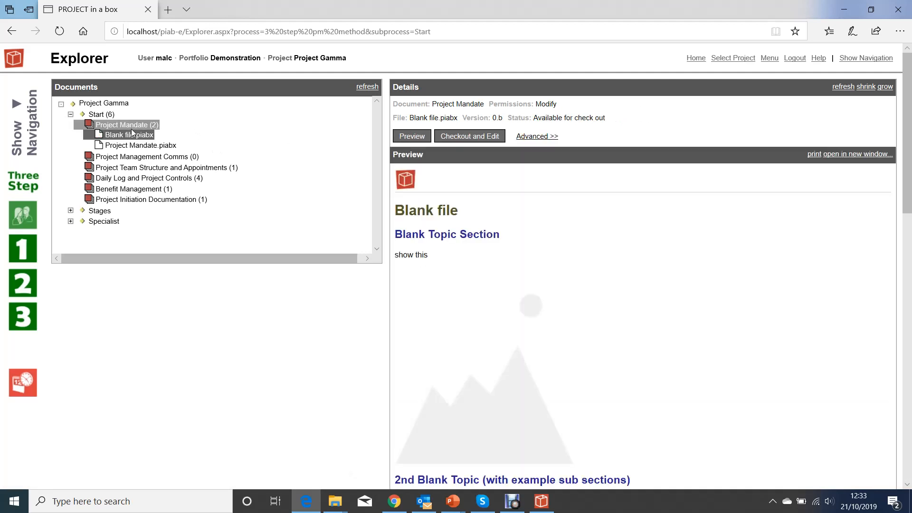
- Switch to the PROJECT in a box desktop application and check out Blank file.piabx from the Project Mandate document in Start
click(844, 9)
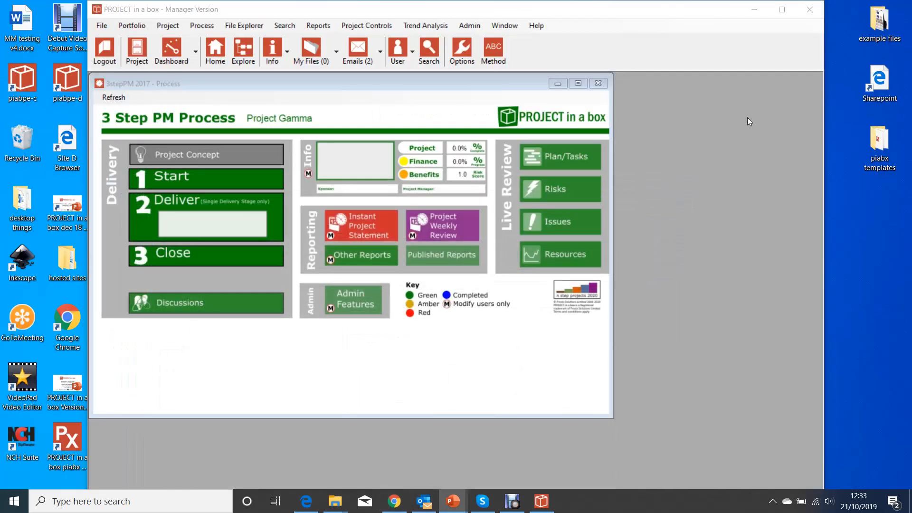
click(782, 9)
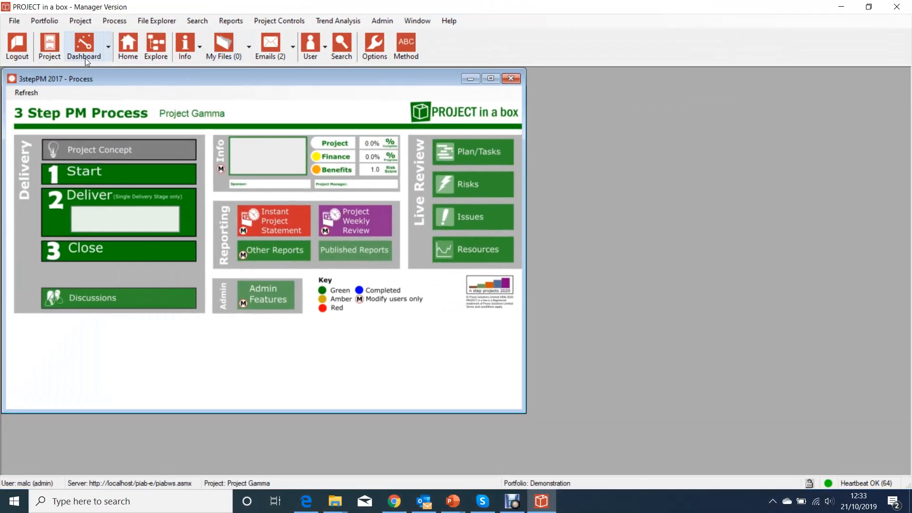
click(90, 171)
click(222, 131)
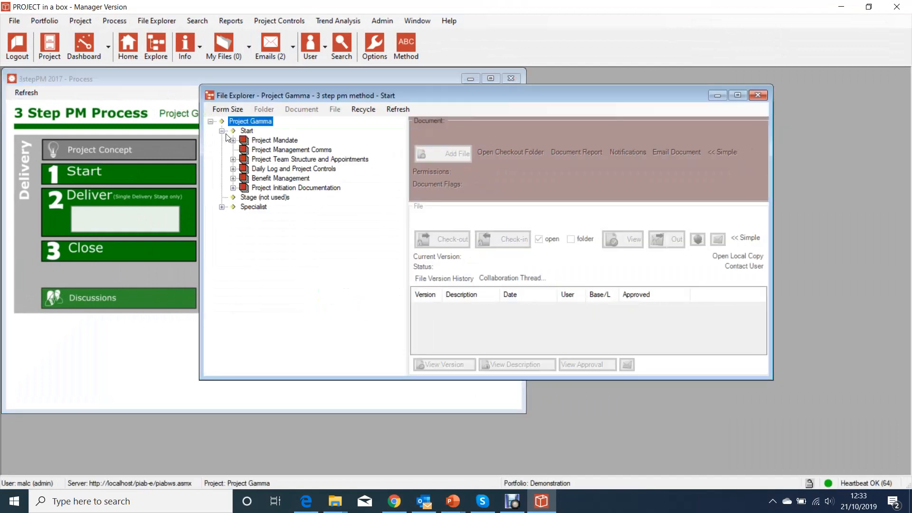
click(233, 140)
click(283, 150)
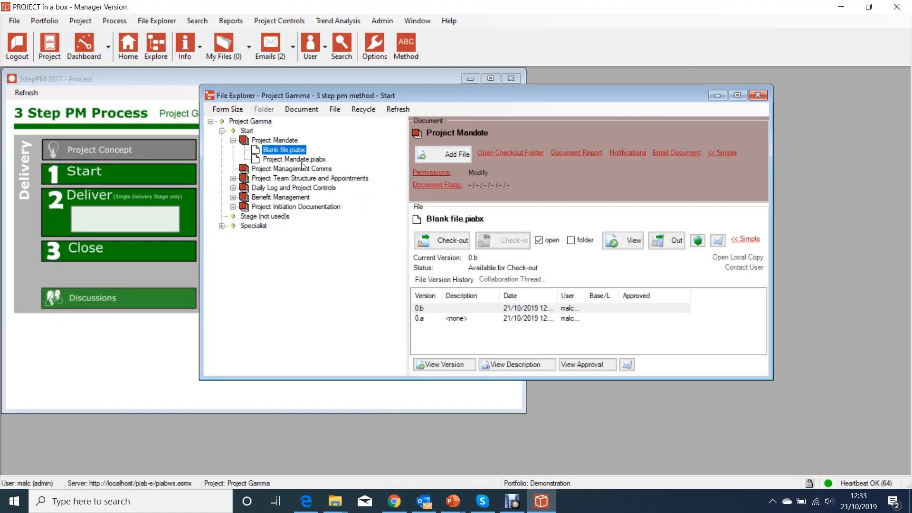
click(444, 241)
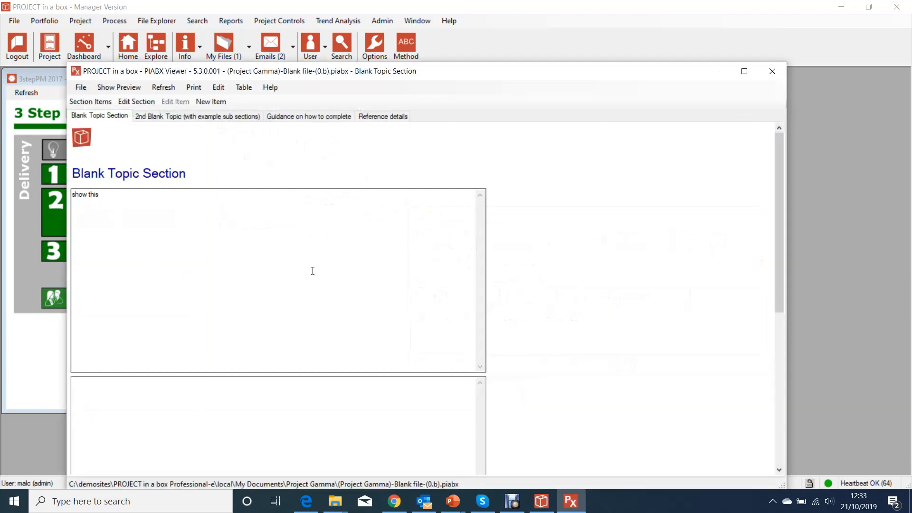
drag(778, 153, 799, 89)
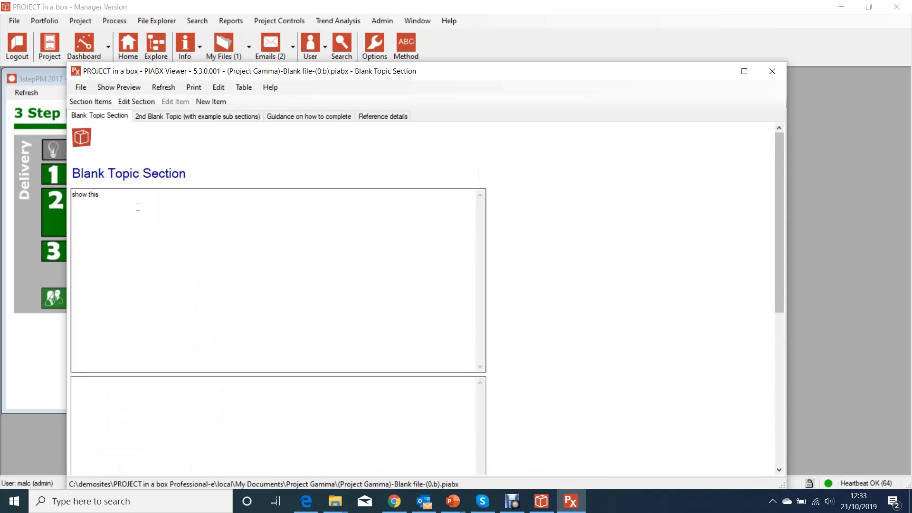
click(222, 89)
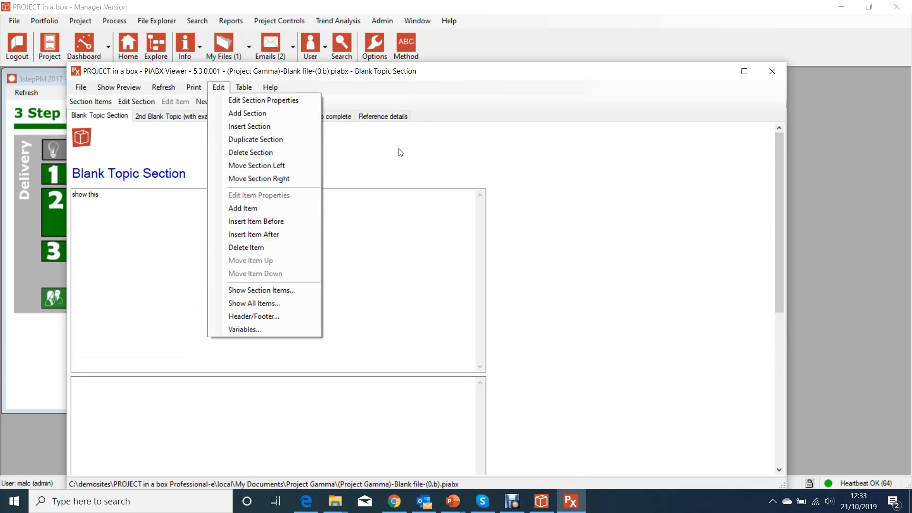
click(352, 231)
- Add a new table to the Blank Topic Section and select the first cell under Column 2
click(220, 411)
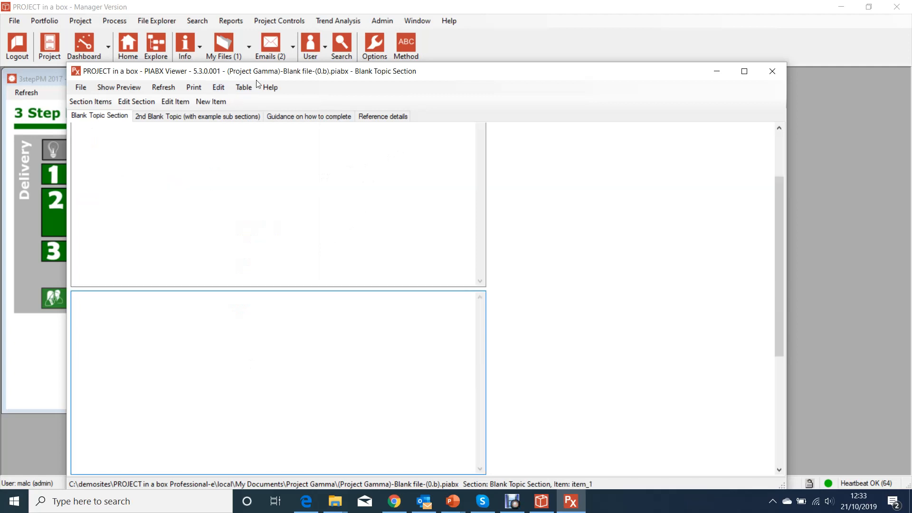
click(245, 90)
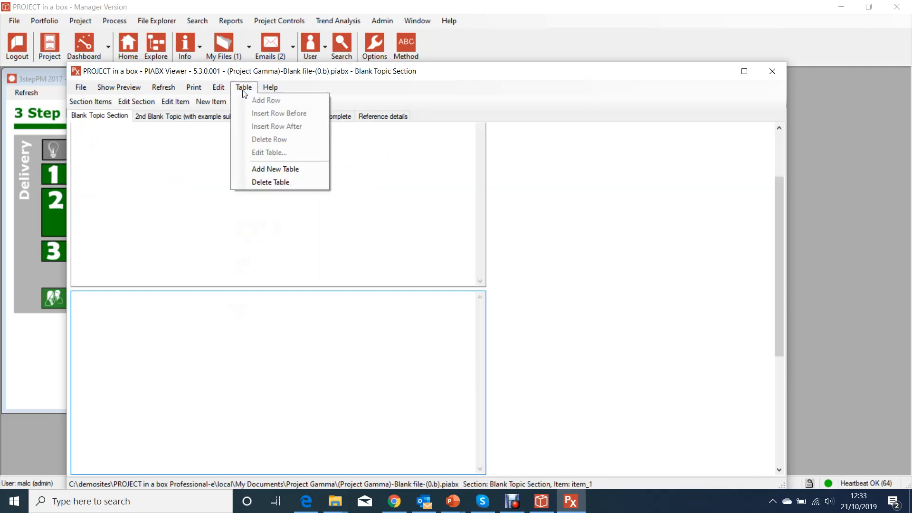
click(273, 169)
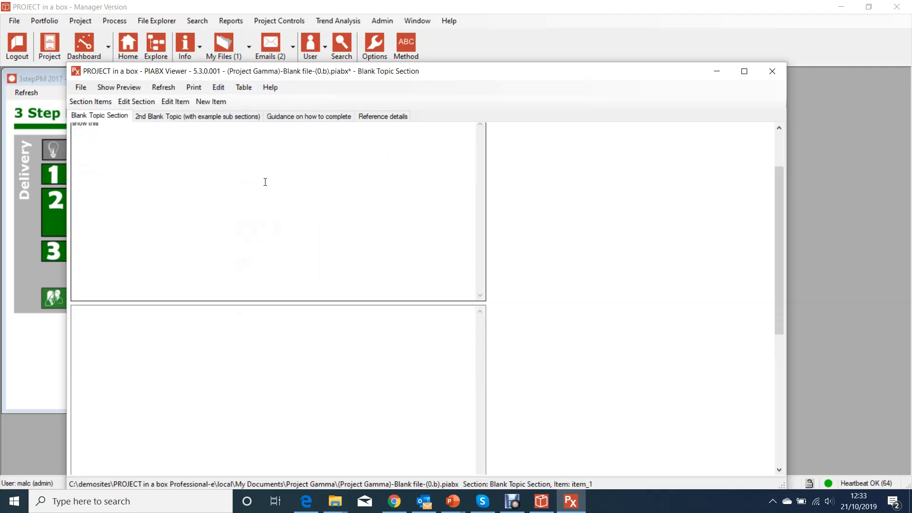
drag(781, 191, 777, 352)
click(157, 428)
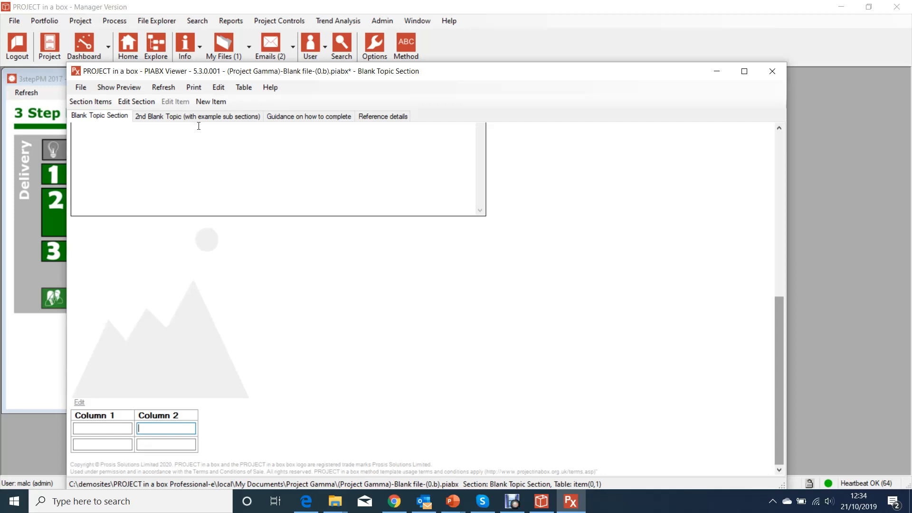
- Examine the file's password and global lock options without setting a password
click(82, 88)
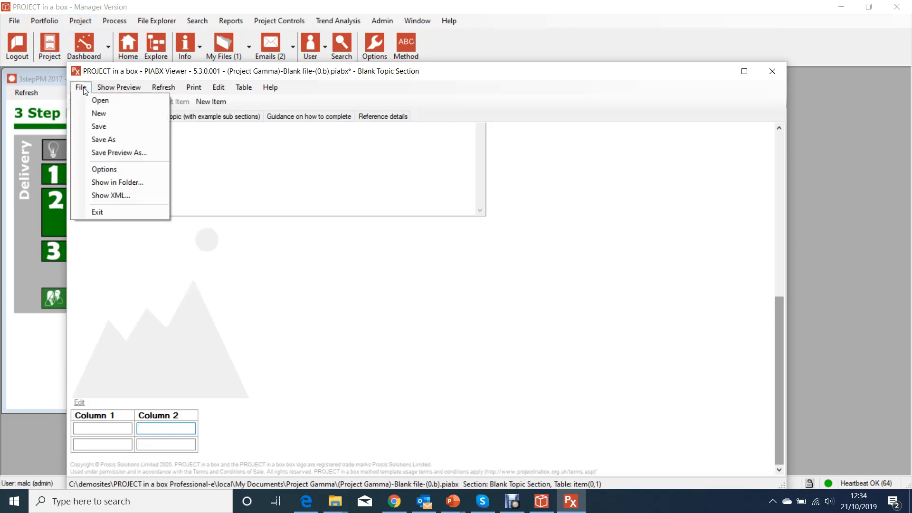
click(95, 170)
click(416, 183)
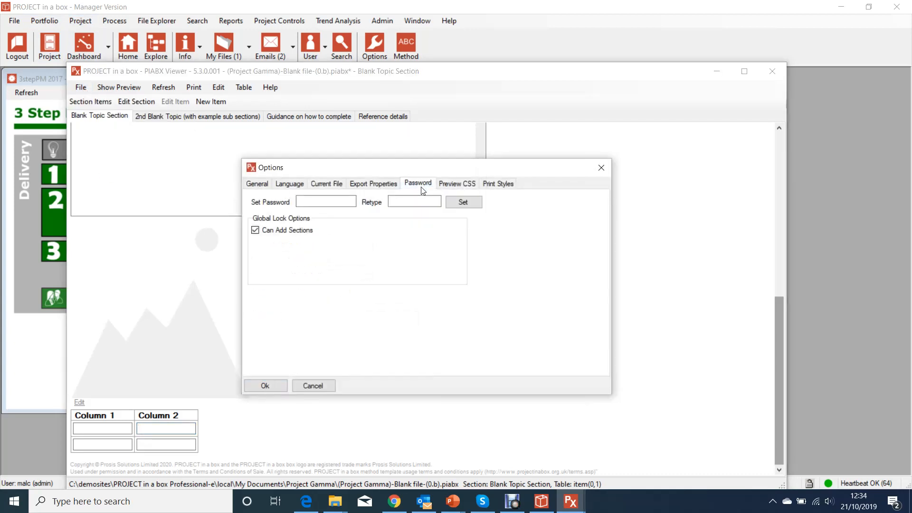
click(301, 200)
click(601, 169)
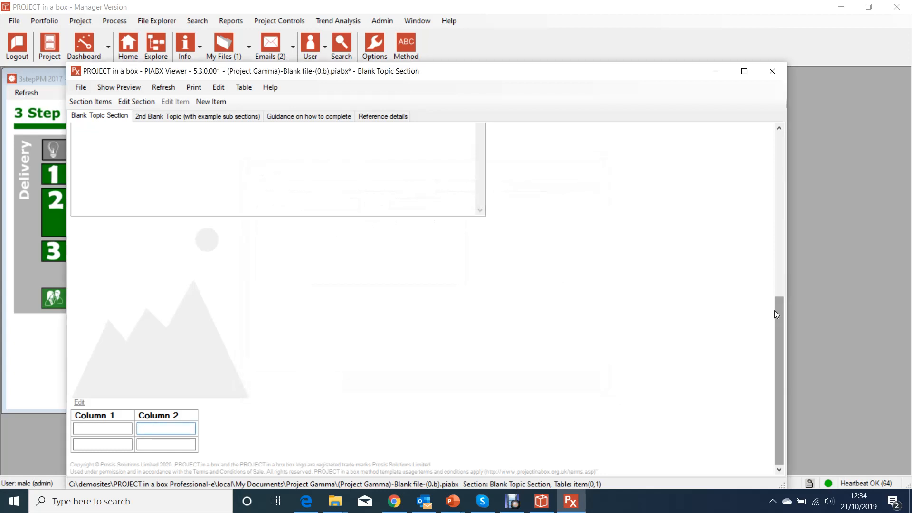
- Try out the Can Manage Section lock option in the Blank Topic Section's properties and close them without applying
drag(774, 310, 785, 136)
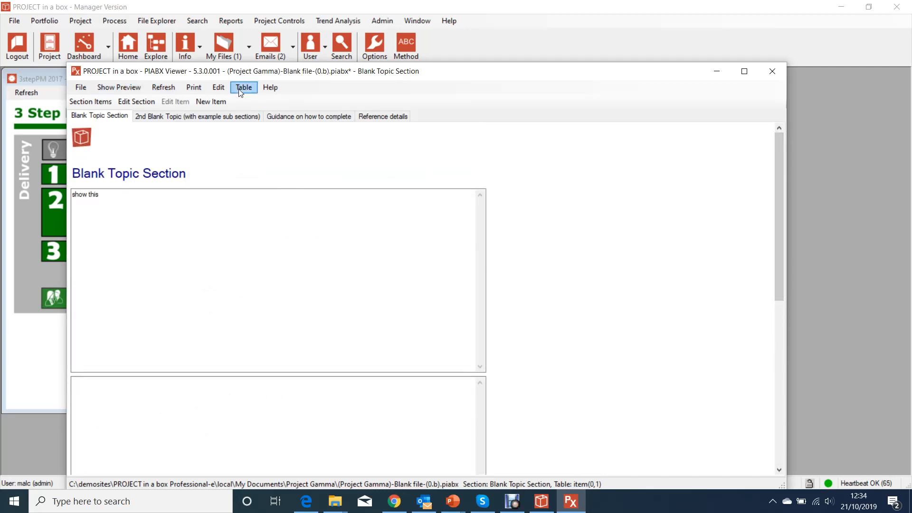
click(218, 91)
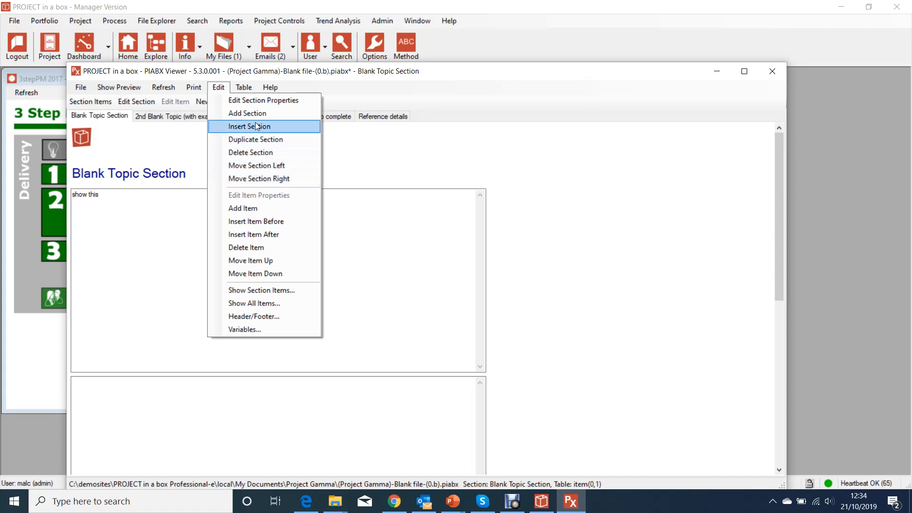
click(257, 102)
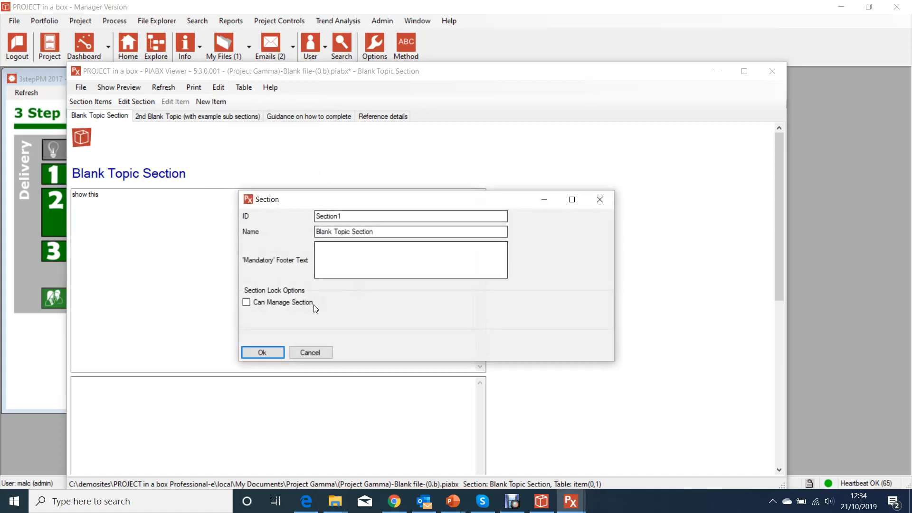
click(246, 302)
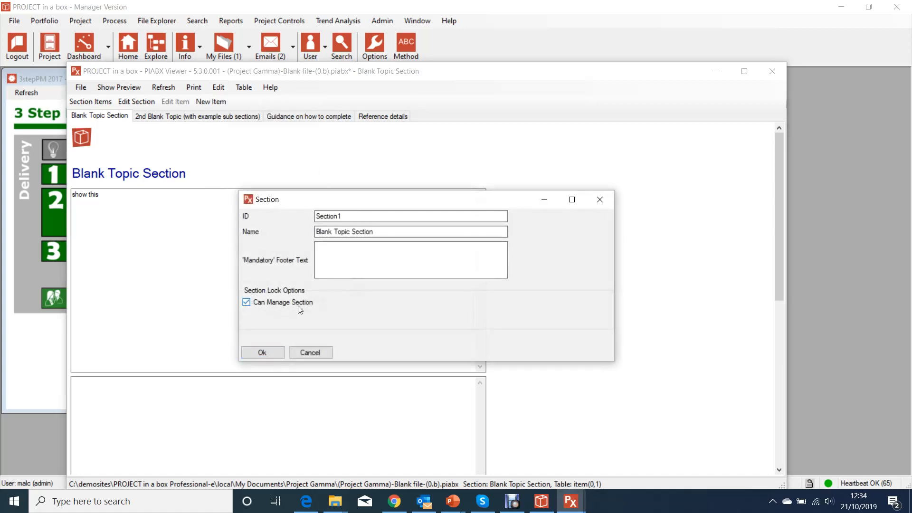
click(247, 302)
click(261, 304)
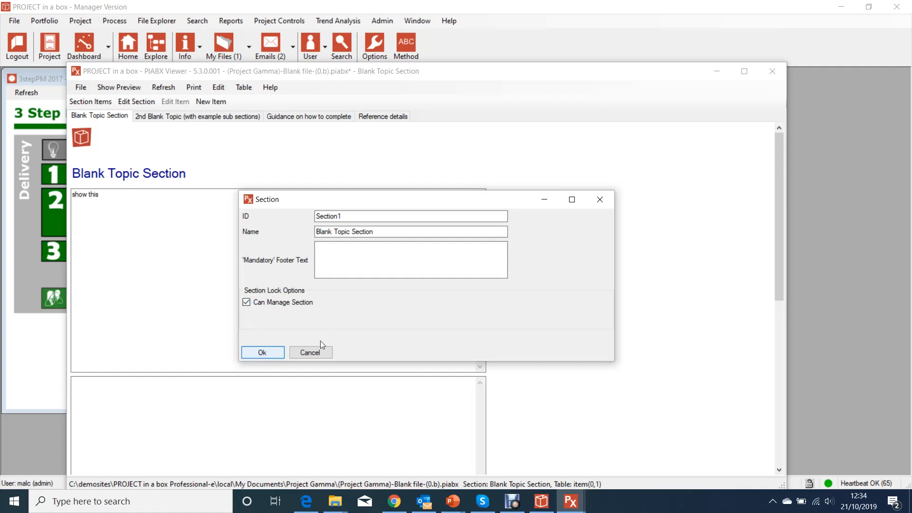
click(601, 202)
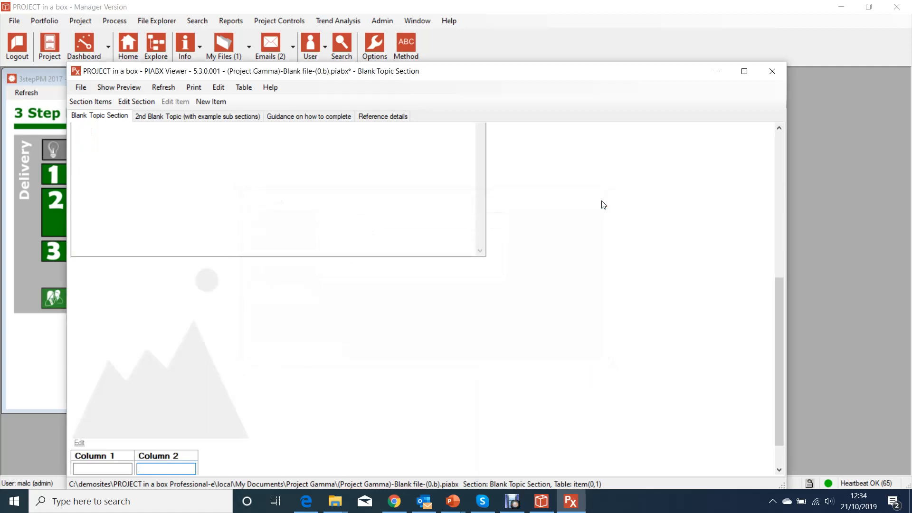